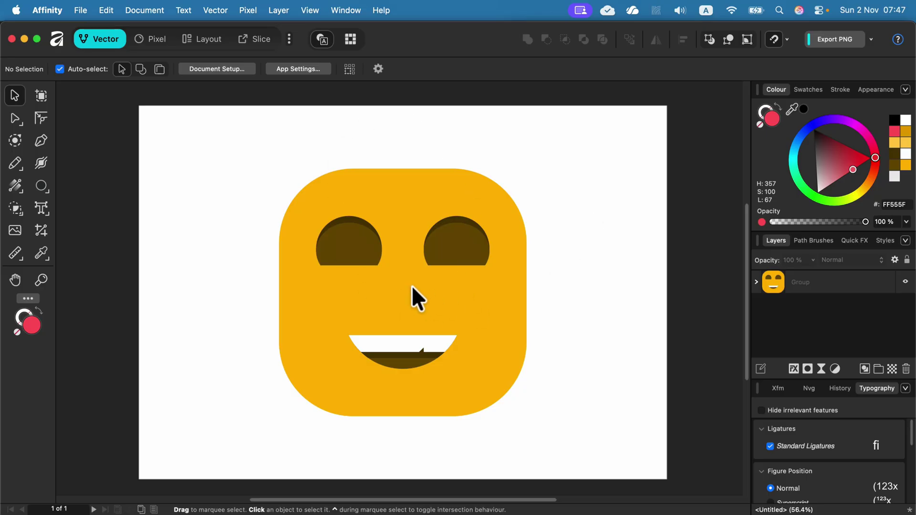
Step: Look at the full export settings with the standard PNG preset, then close without exporting
left_click(81, 11)
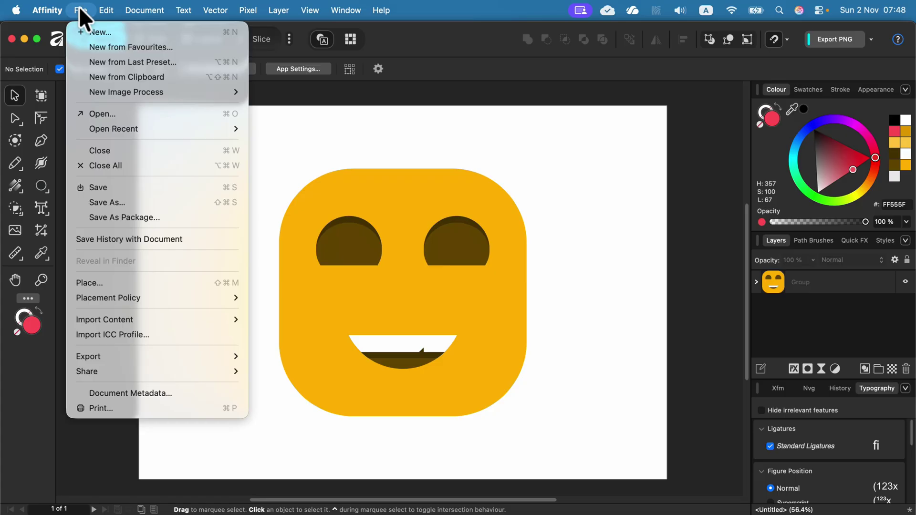
mouse_move(100, 356)
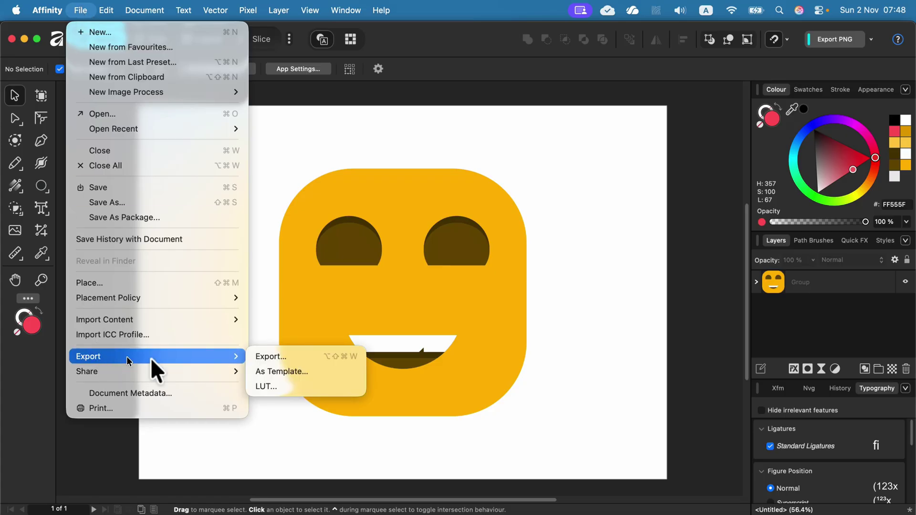
left_click(283, 357)
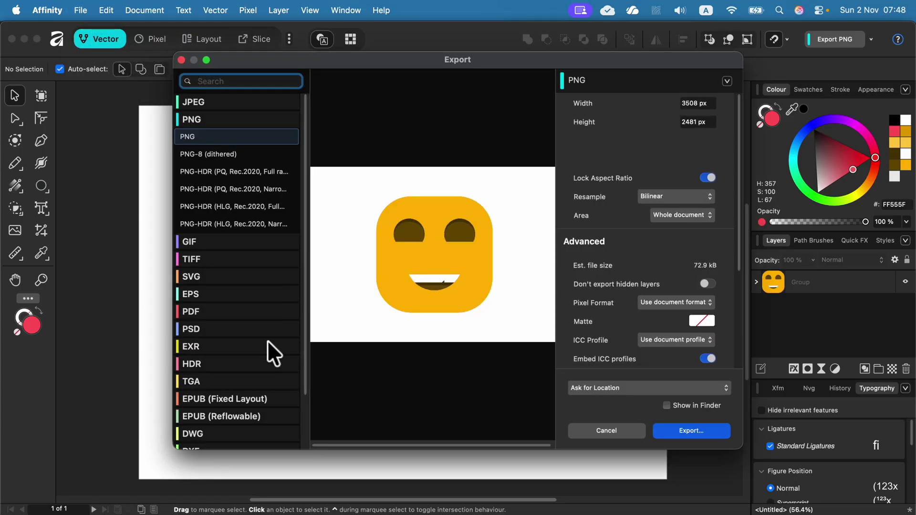
left_click(196, 118)
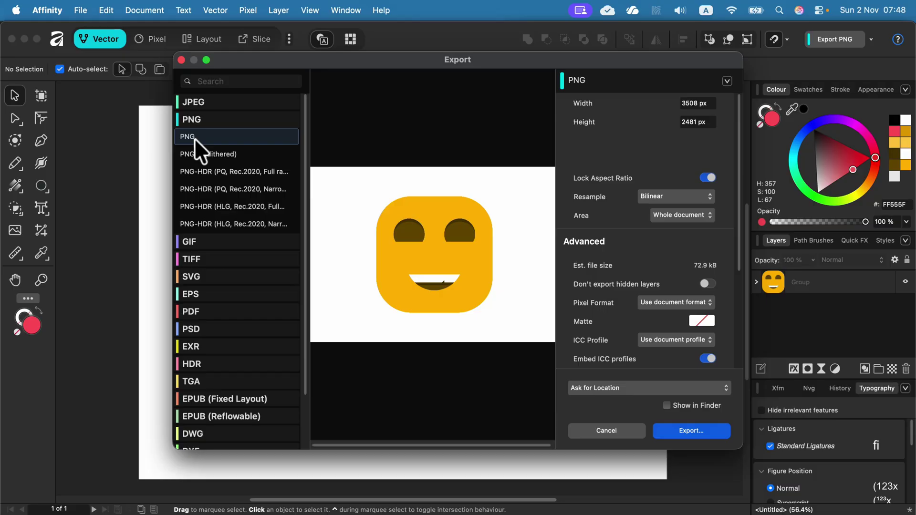
left_click(191, 138)
left_click(624, 433)
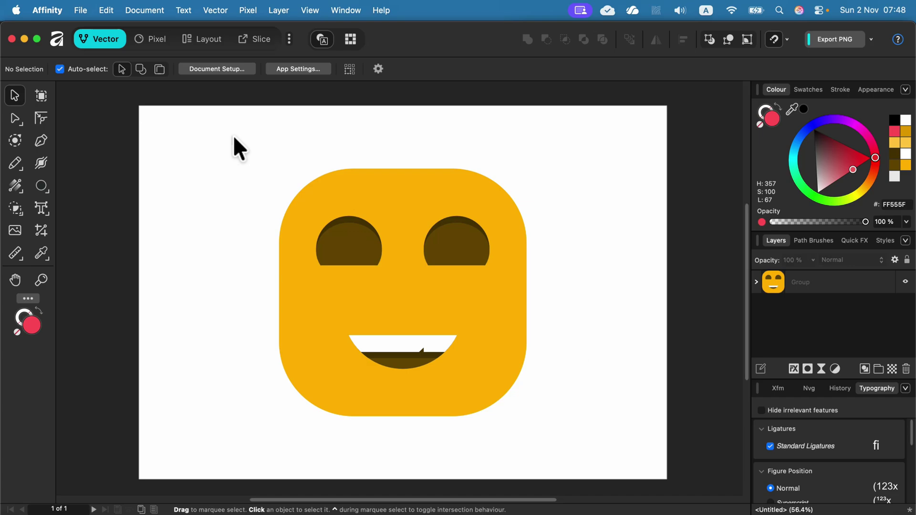
Step: Select the smiley group and try limiting the PNG export area to the selection, then deselect
left_click_drag(233, 135, 601, 456)
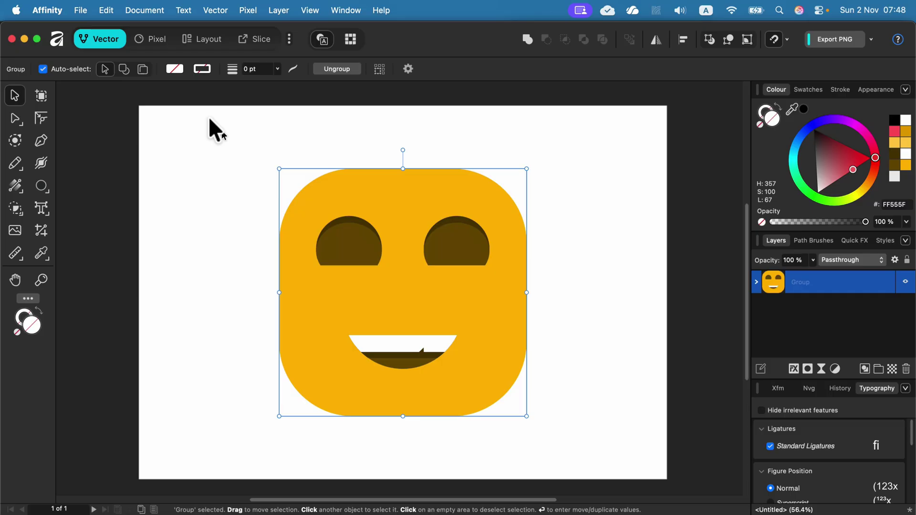
left_click(80, 10)
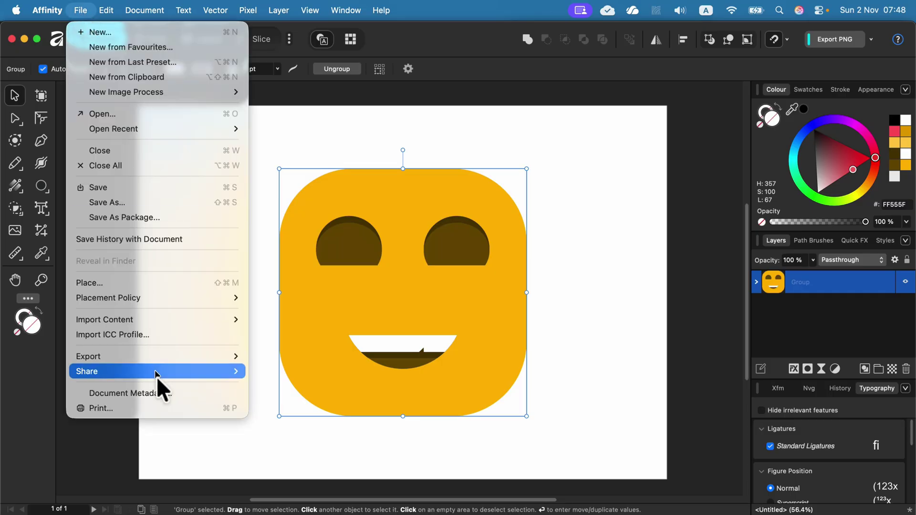
mouse_move(168, 355)
left_click(263, 353)
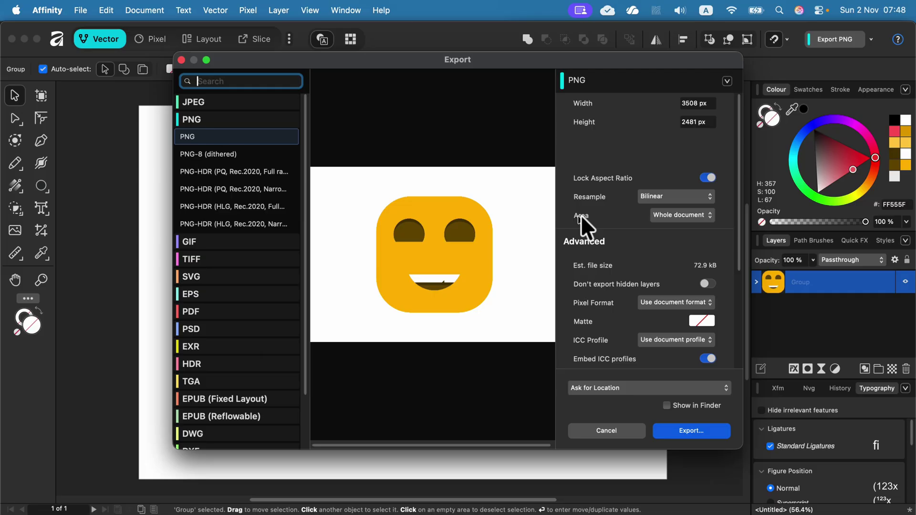
left_click(687, 216)
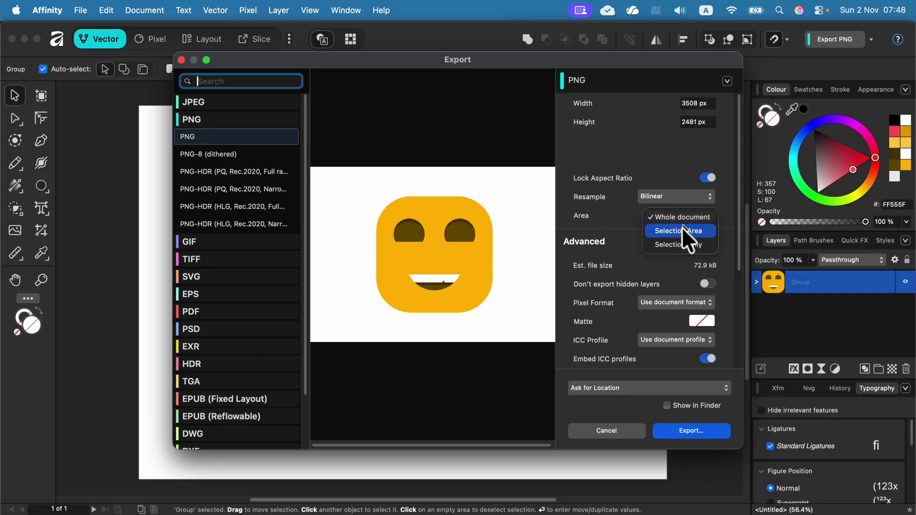
left_click(684, 230)
left_click(686, 213)
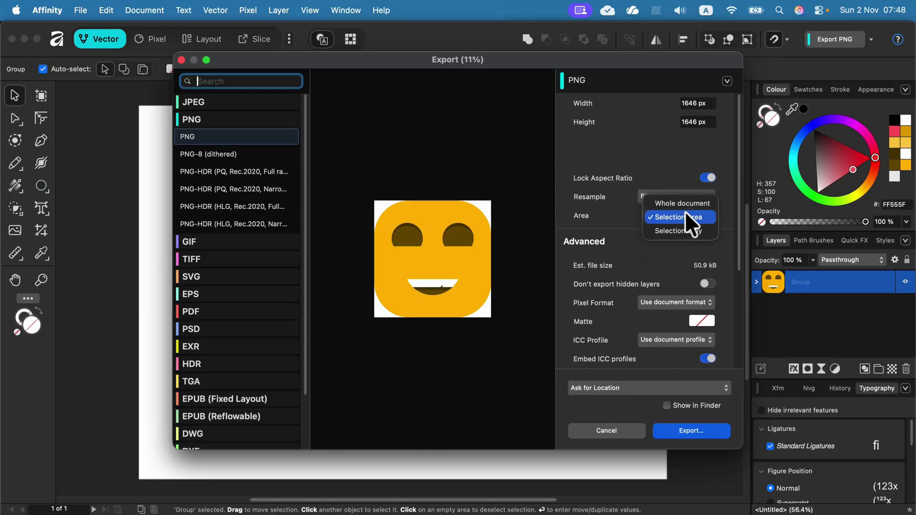
left_click(677, 230)
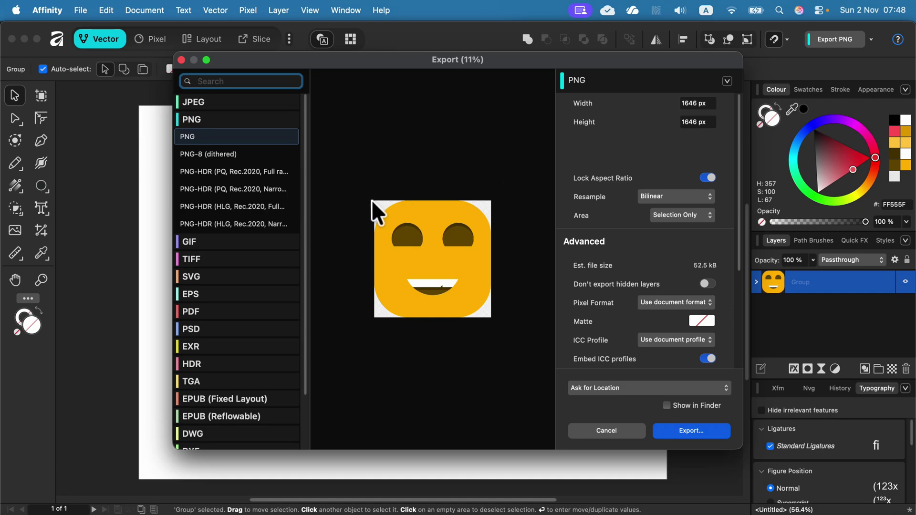
left_click(627, 432)
left_click(608, 224)
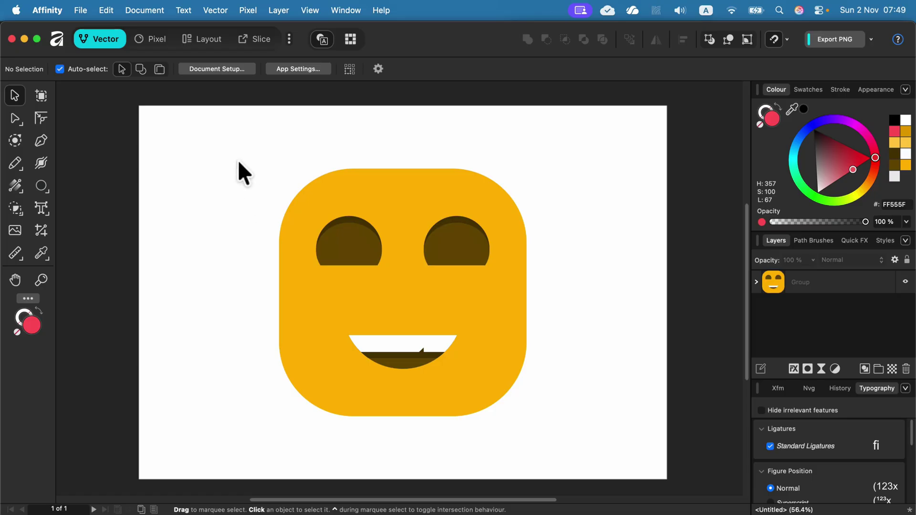
Step: Enable Transparent background in Document Setup's Colour settings
left_click(225, 70)
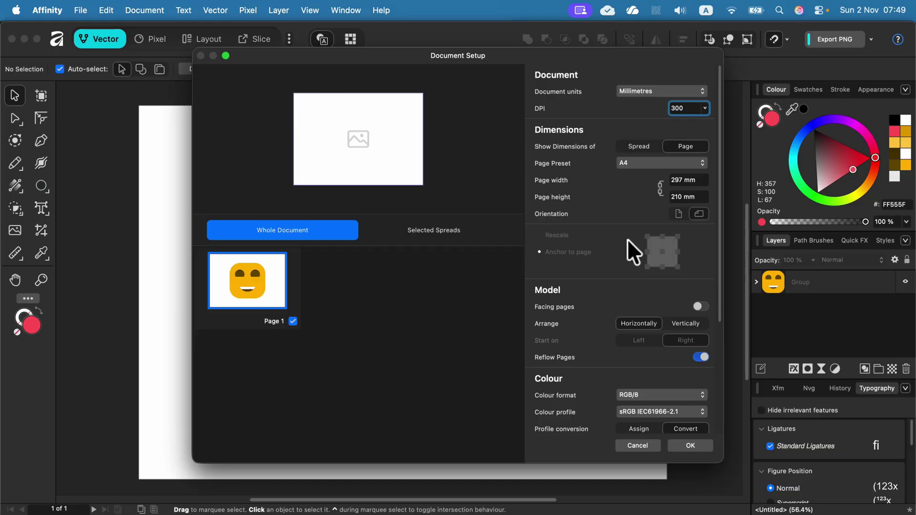
scroll(615, 268, "down", 5)
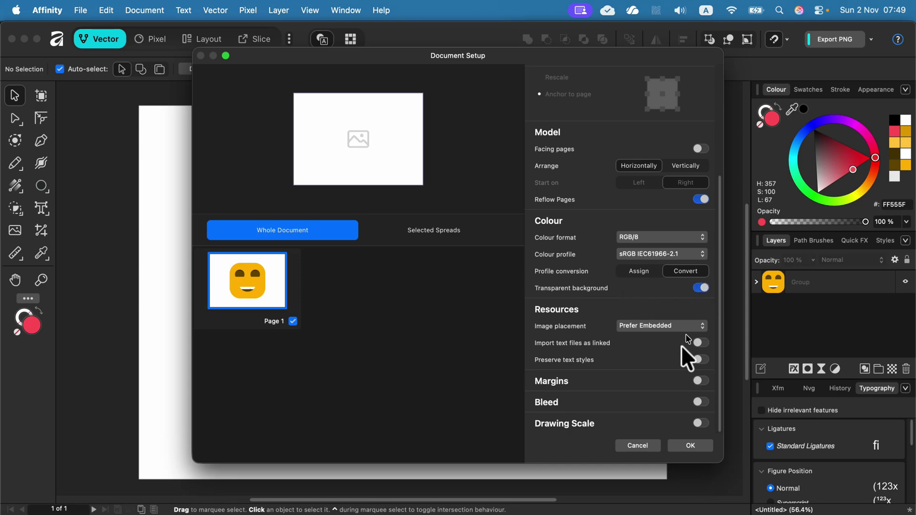
left_click(684, 445)
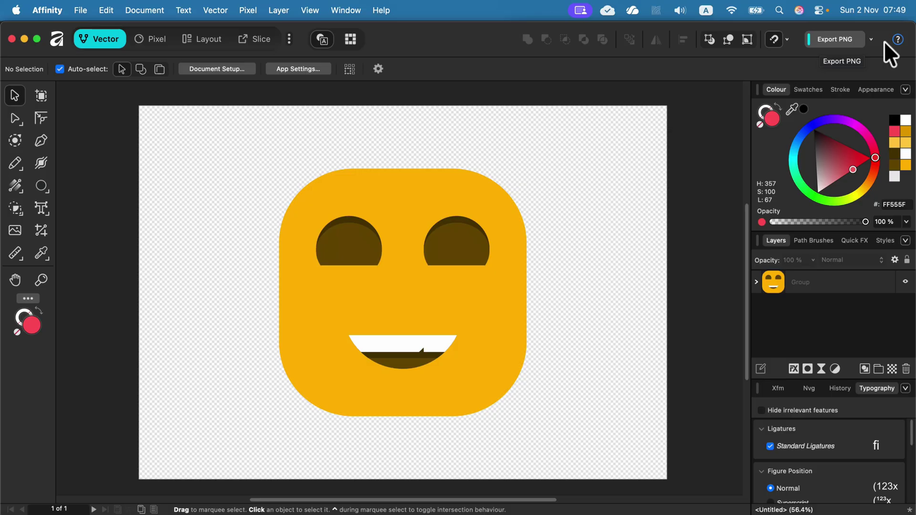
Step: In the quick export options, try JPEG and then switch the format back to PNG
left_click(873, 40)
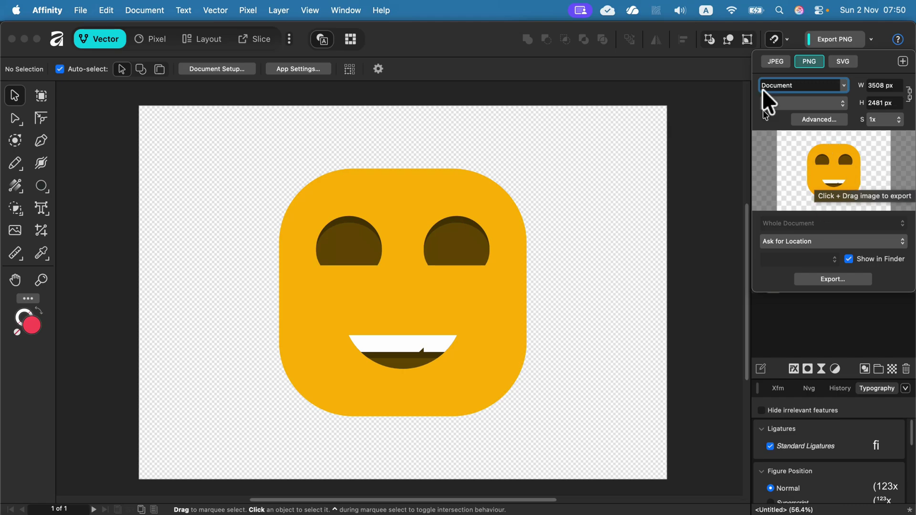
left_click(776, 62)
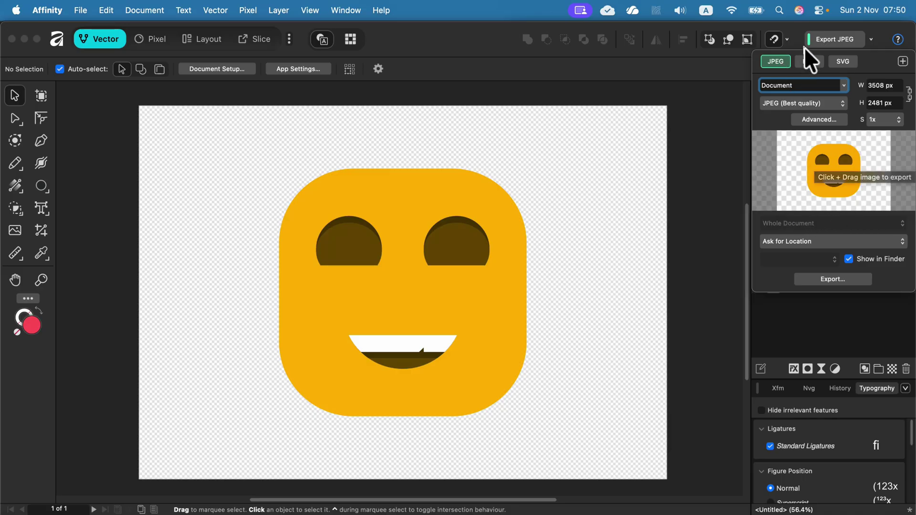
left_click(807, 61)
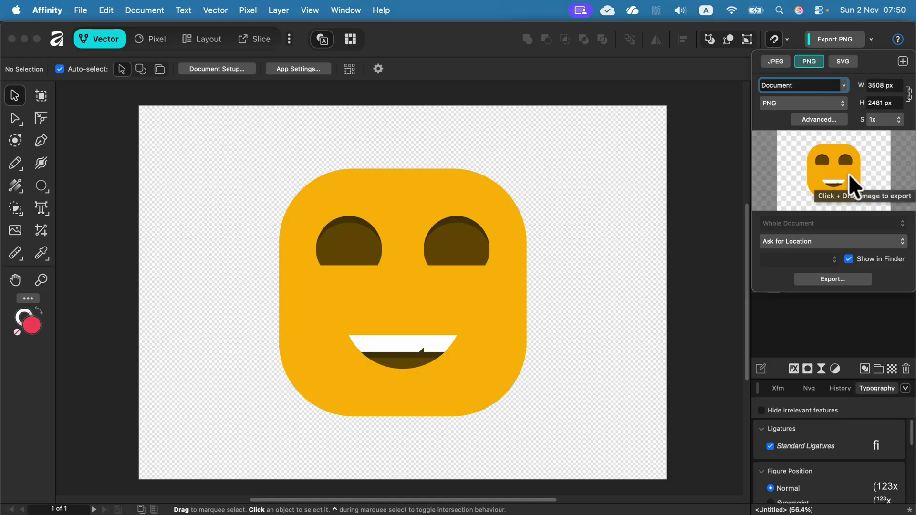
Step: Change the export destination from To Canva (Uploads folder) to Ask for Location
left_click(822, 244)
left_click(815, 267)
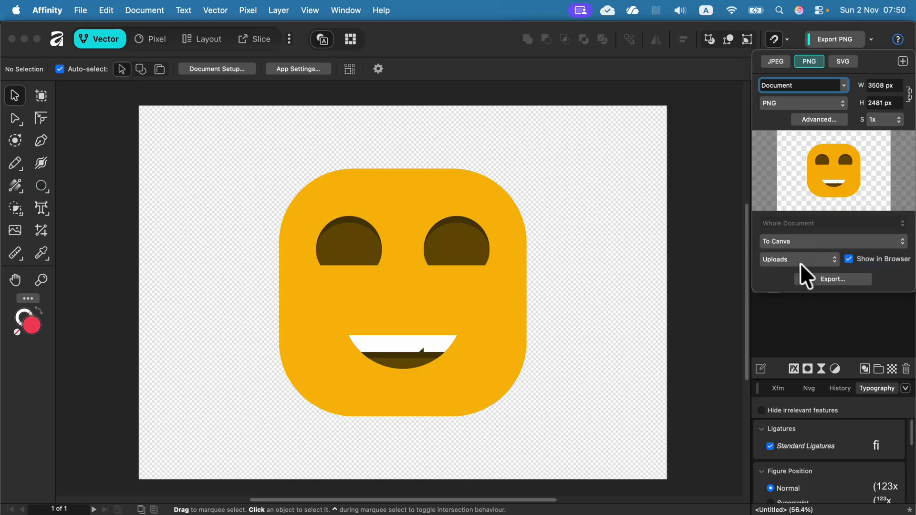
left_click(834, 261)
left_click(815, 262)
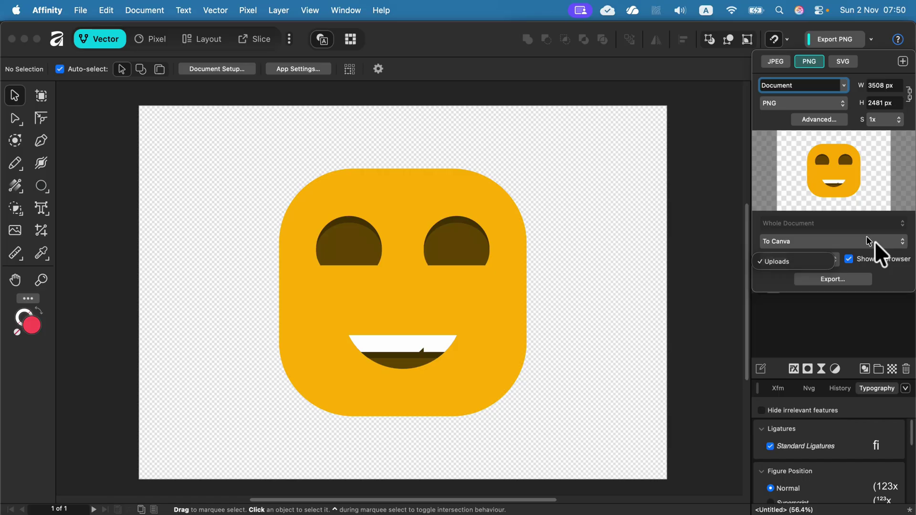
left_click(789, 242)
left_click(795, 220)
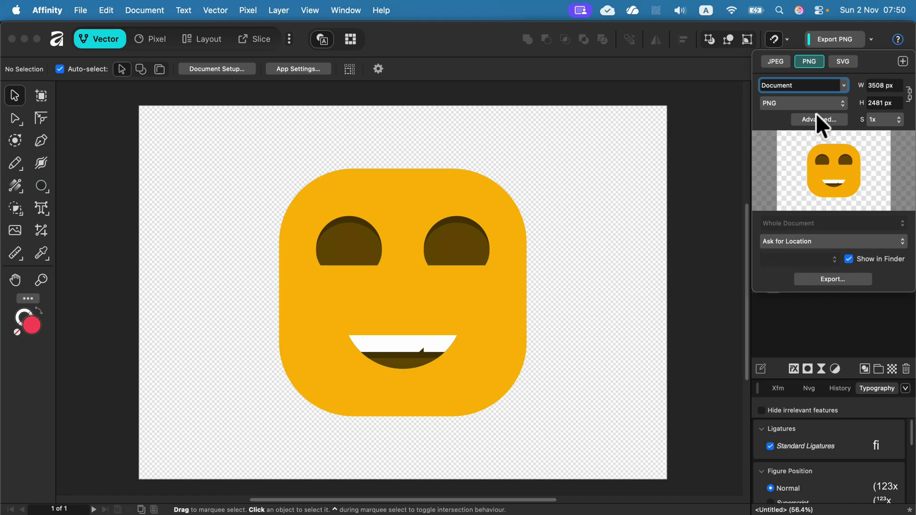
Step: Set the PNG export width to 512 px, giving a 512 × 362 px image
left_click(888, 119)
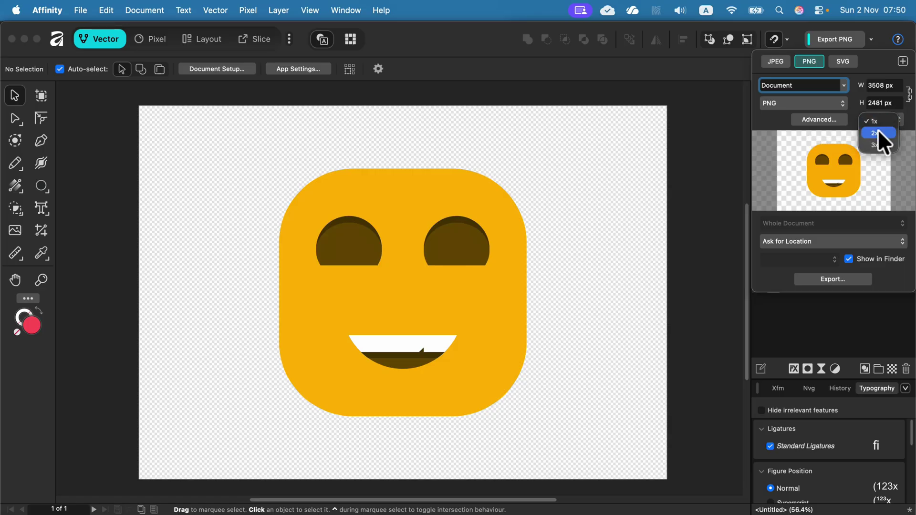
left_click(878, 132)
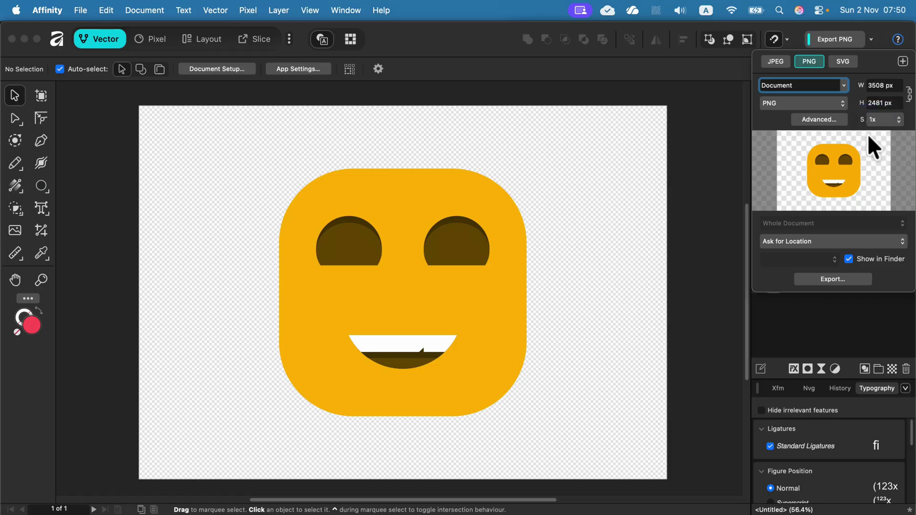
left_click(869, 85)
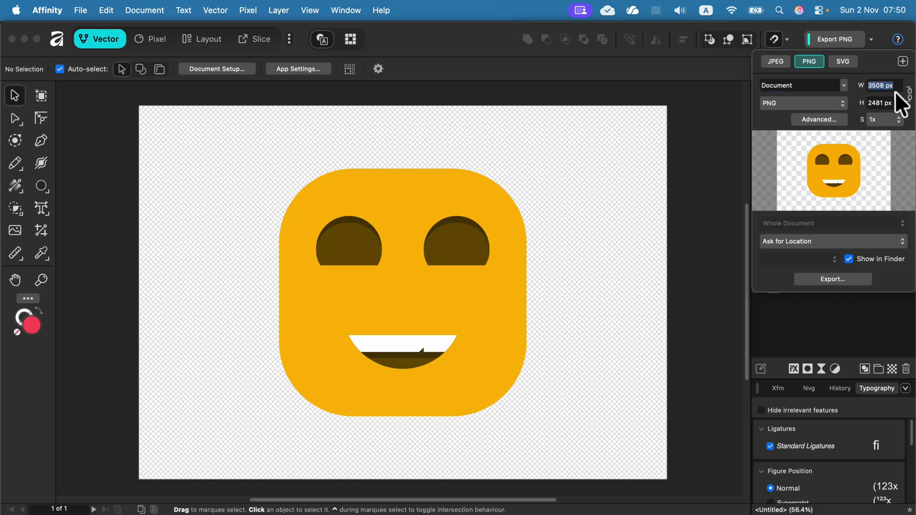
type("512")
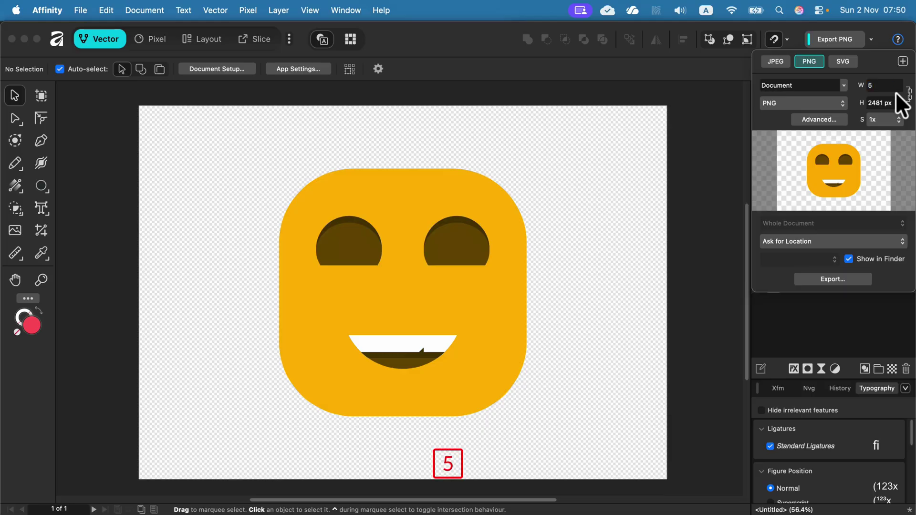
left_click(884, 103)
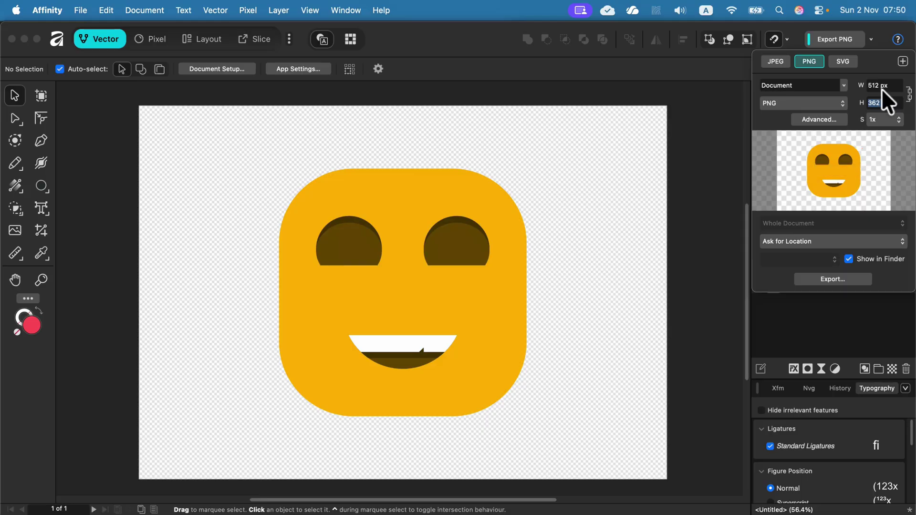
left_click(718, 152)
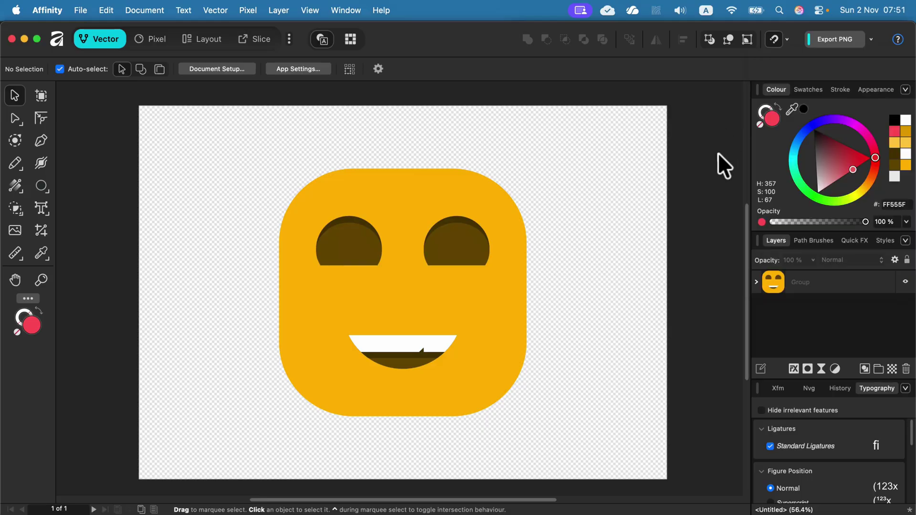
left_click_drag(236, 141, 579, 458)
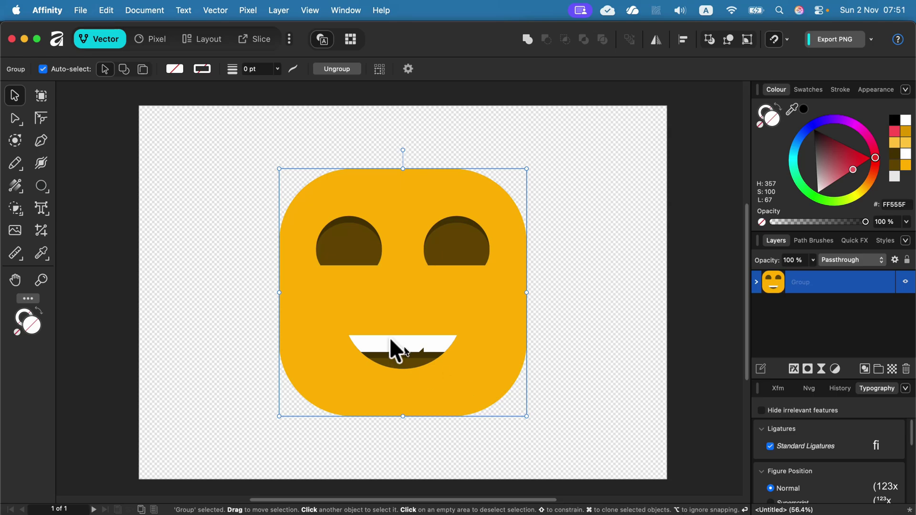
left_click(81, 10)
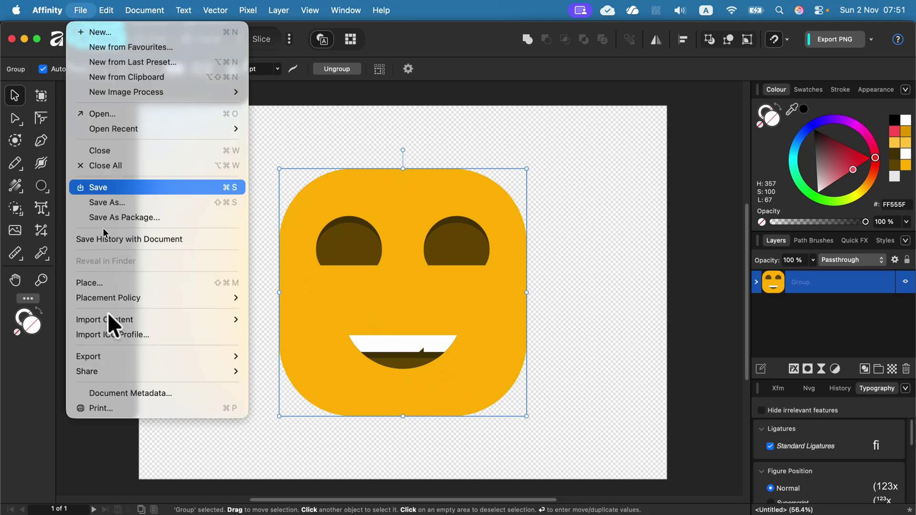
mouse_move(133, 358)
left_click(268, 357)
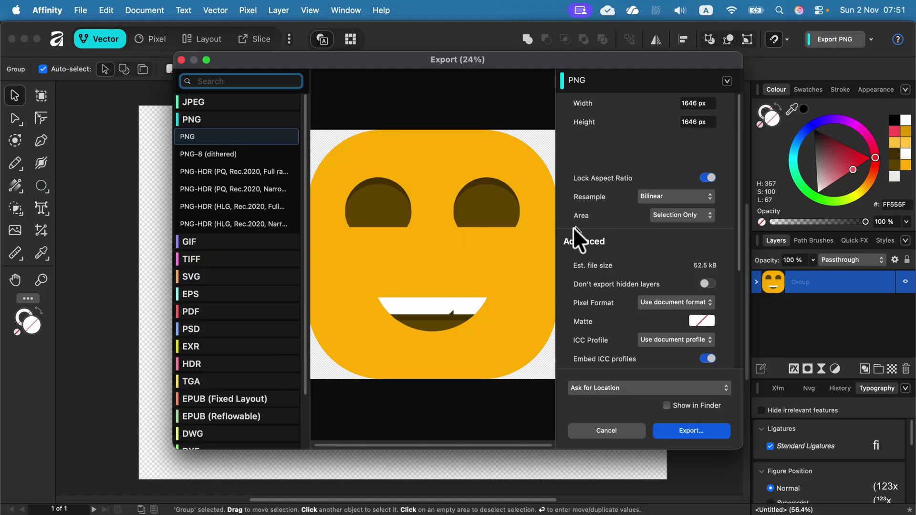
left_click(684, 216)
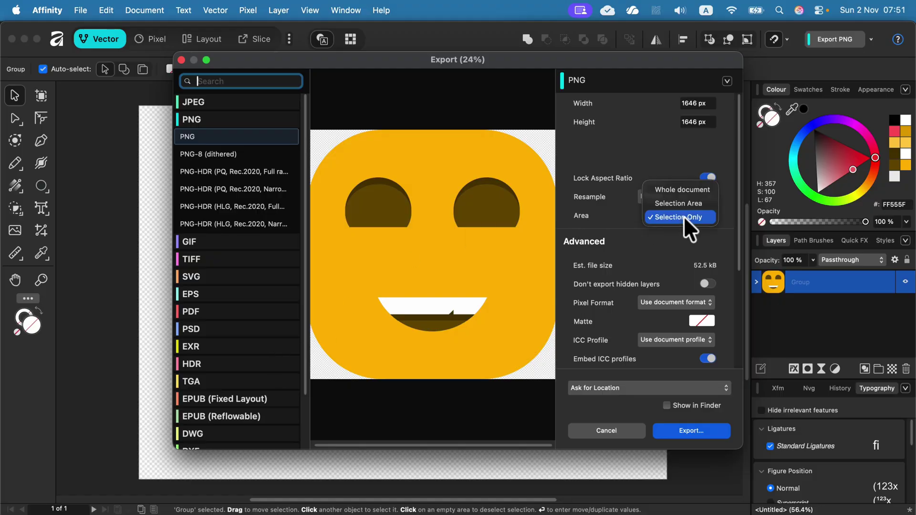
left_click(683, 216)
left_click(627, 432)
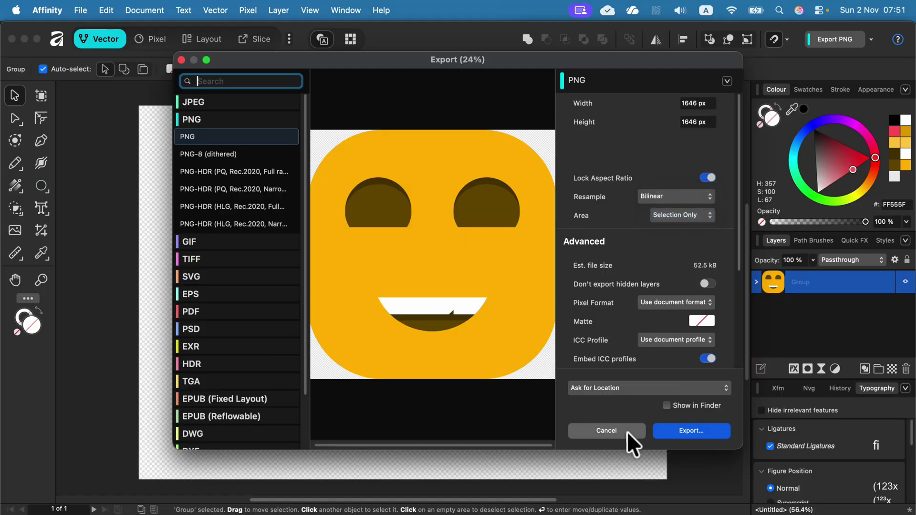
left_click(622, 144)
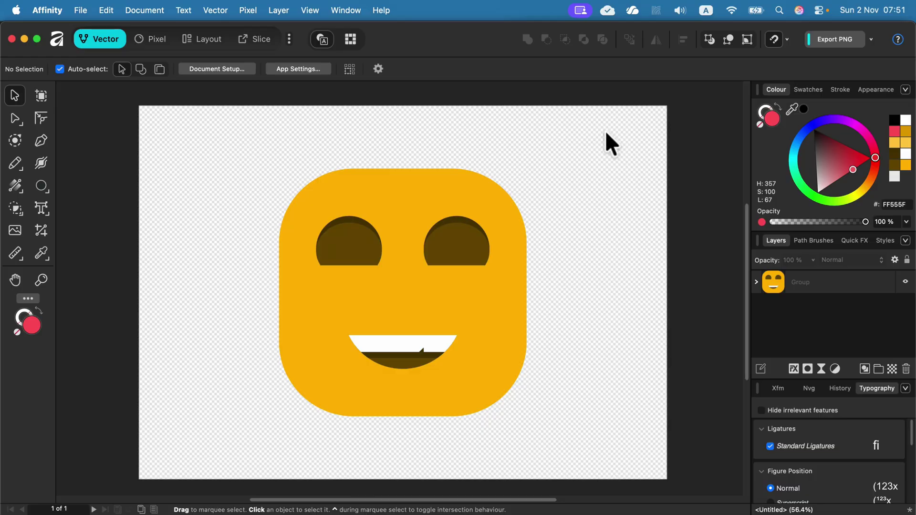
left_click(199, 70)
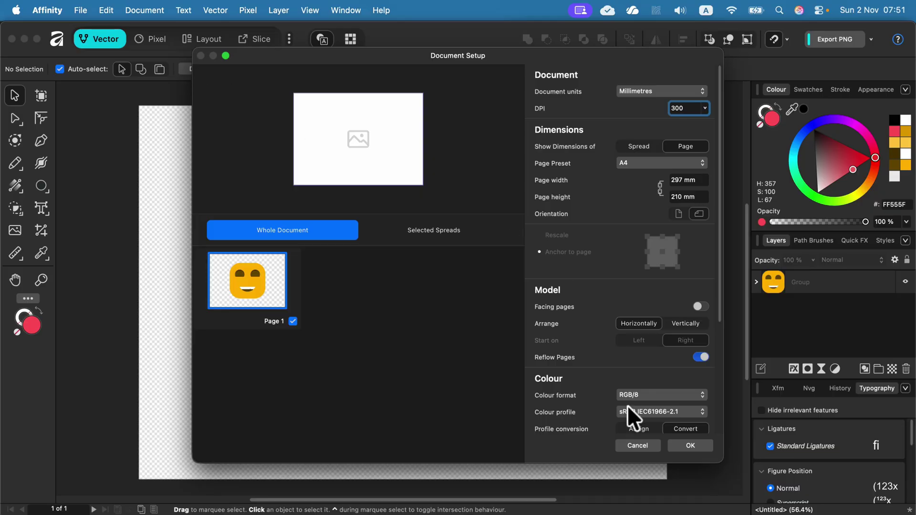
scroll(627, 405, "down", 3)
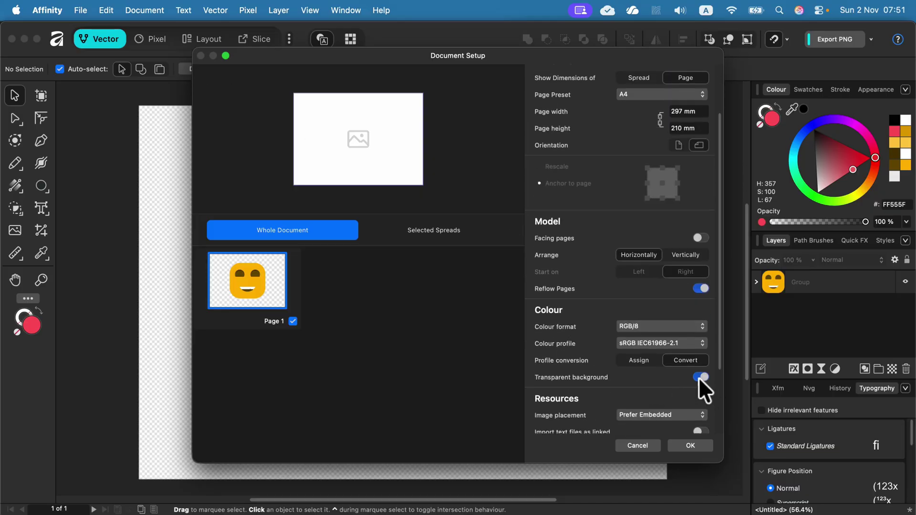
left_click(692, 446)
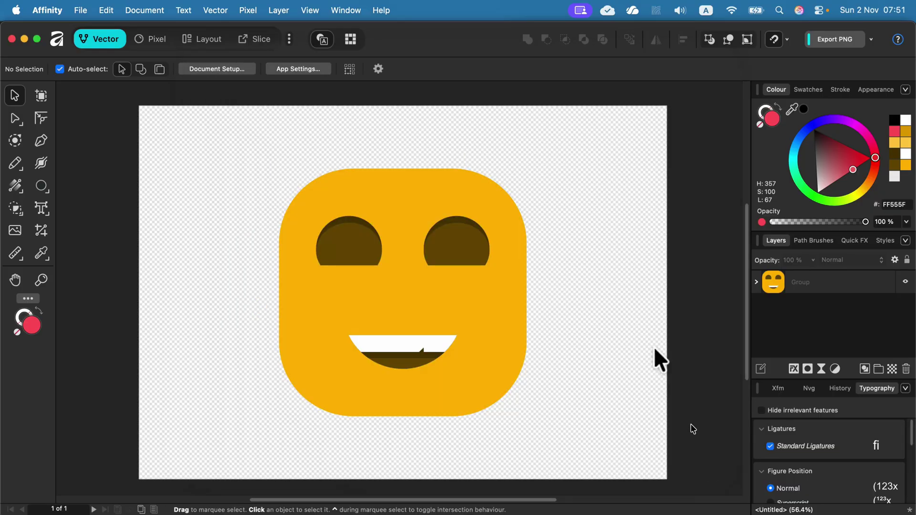